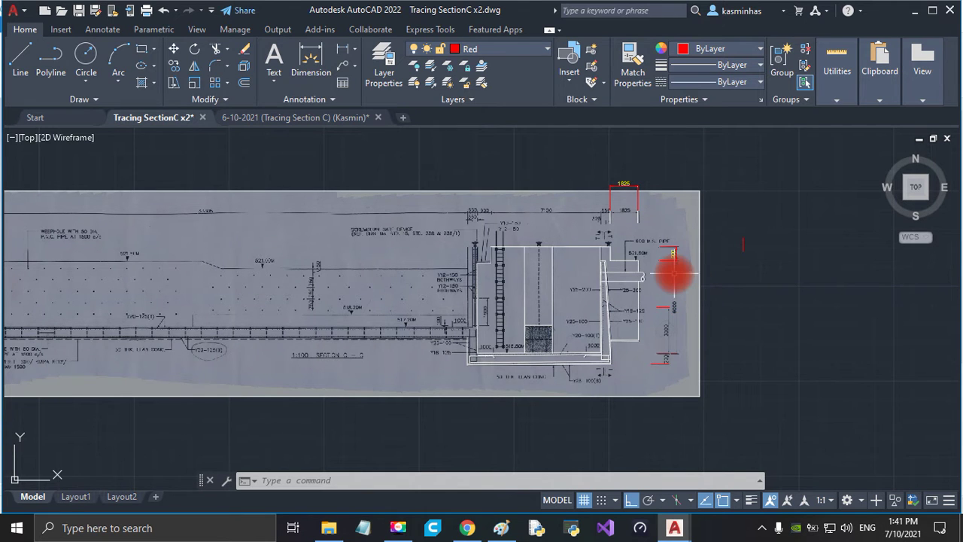
scroll(673, 275, "up", 5)
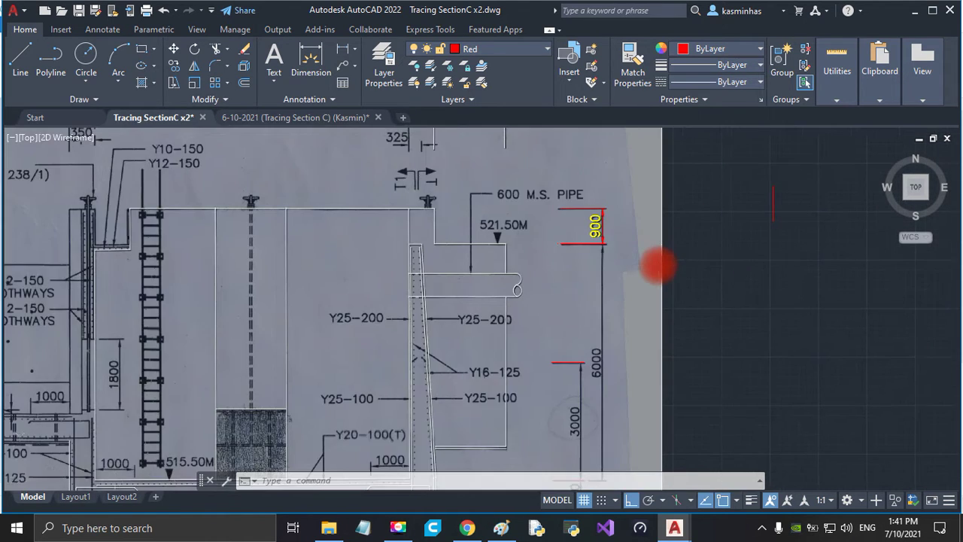
scroll(658, 265, "down", 3)
middle_click_drag(641, 261, 616, 262)
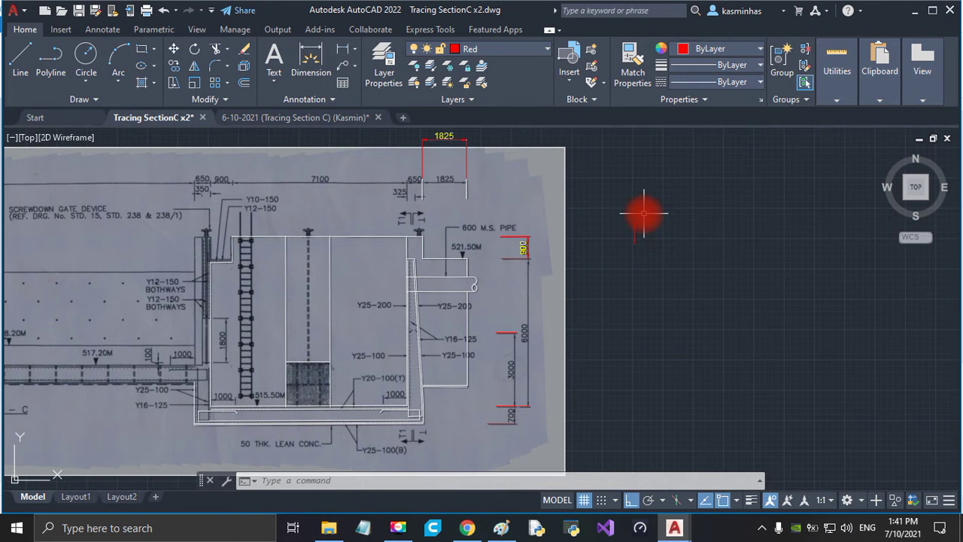
key("Return")
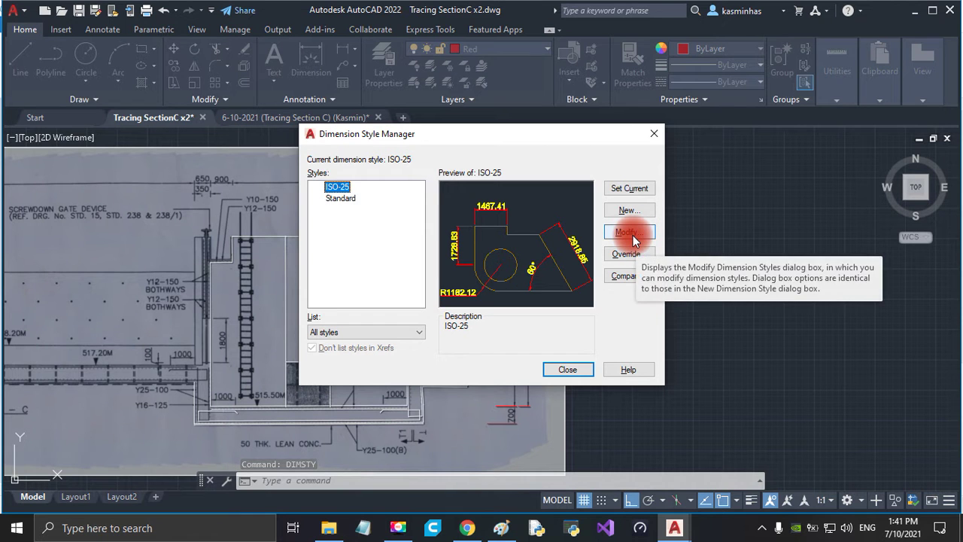
left_click(653, 136)
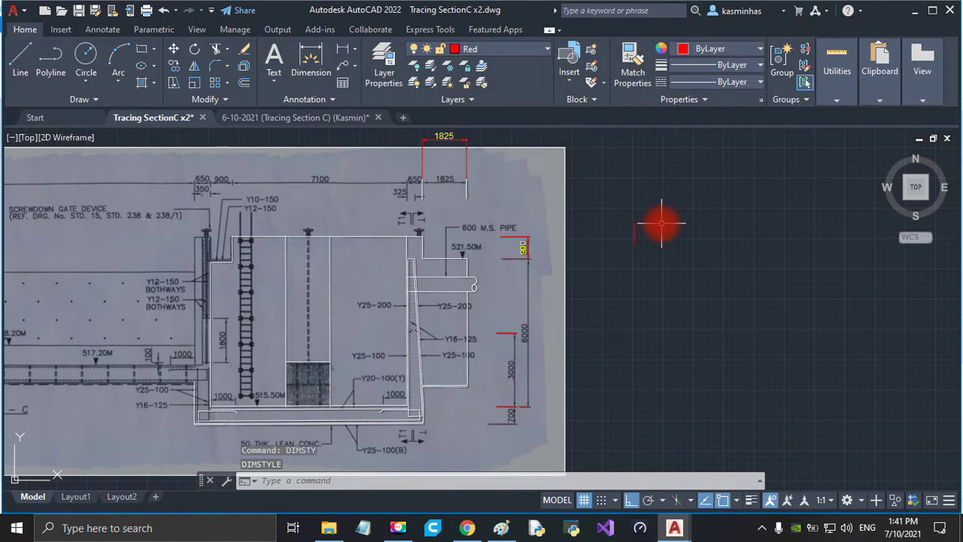
Review the line, arrow, text and fit settings of the ISO-25 dimension style
type("dimsty")
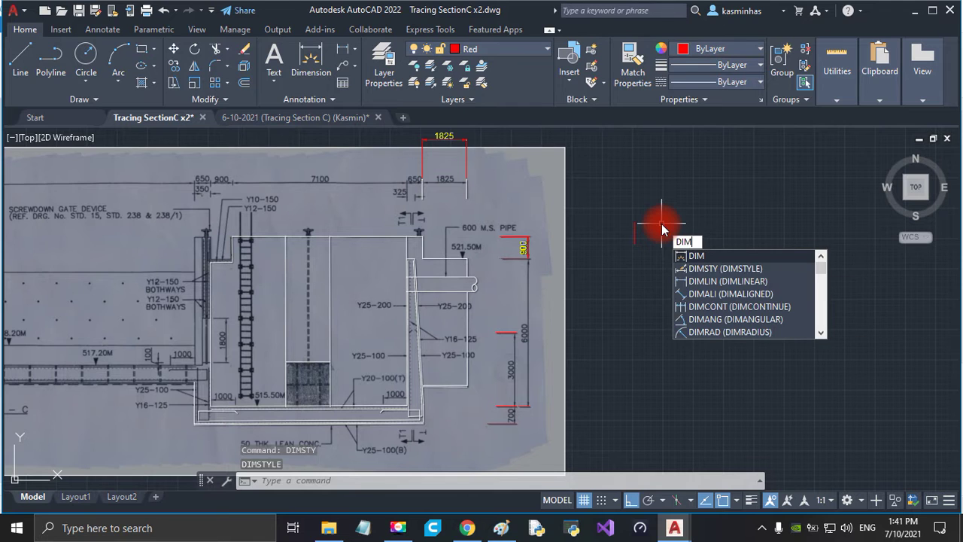
key("Return")
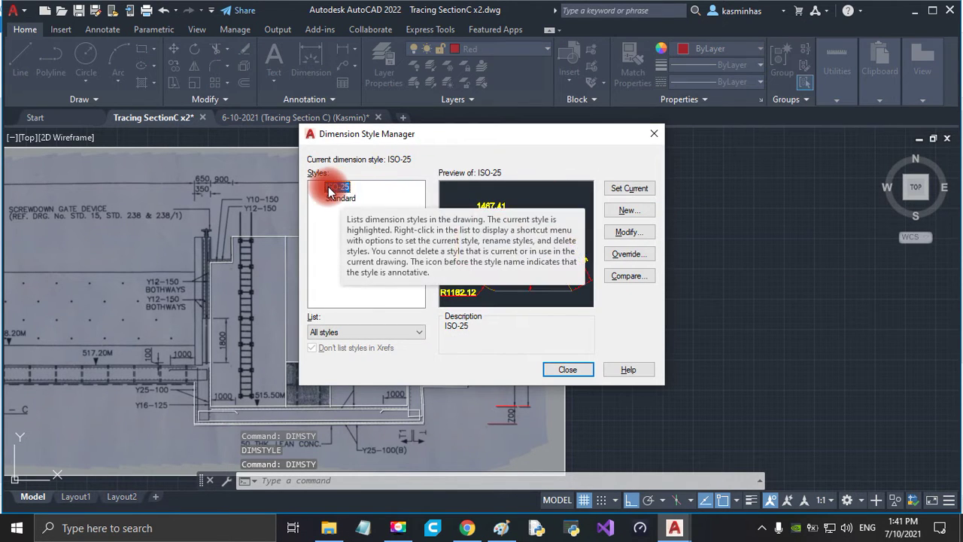
left_click(629, 232)
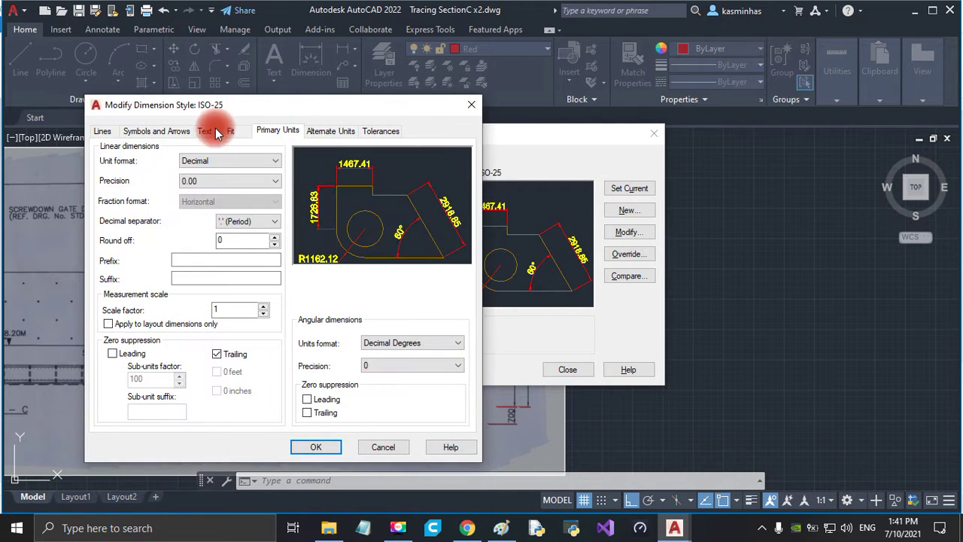
left_click(101, 131)
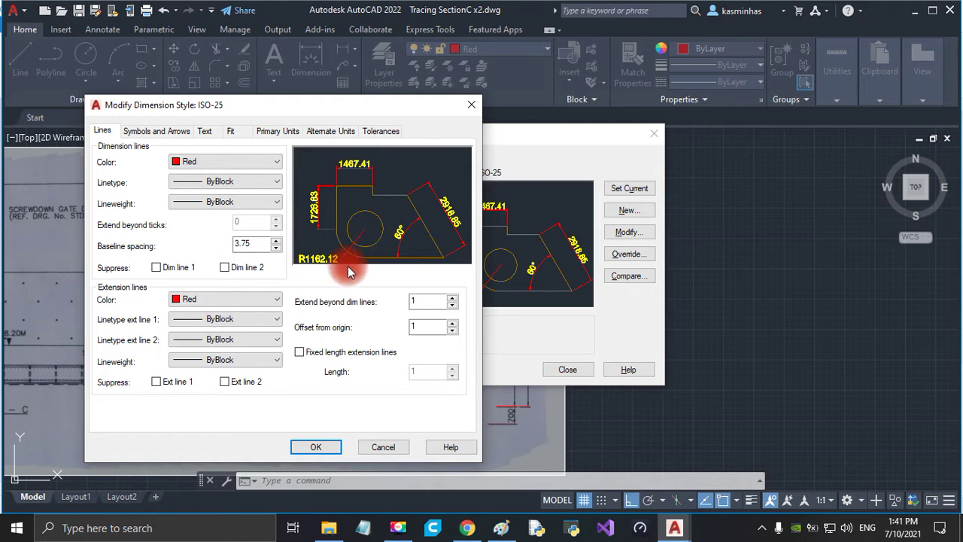
left_click(159, 131)
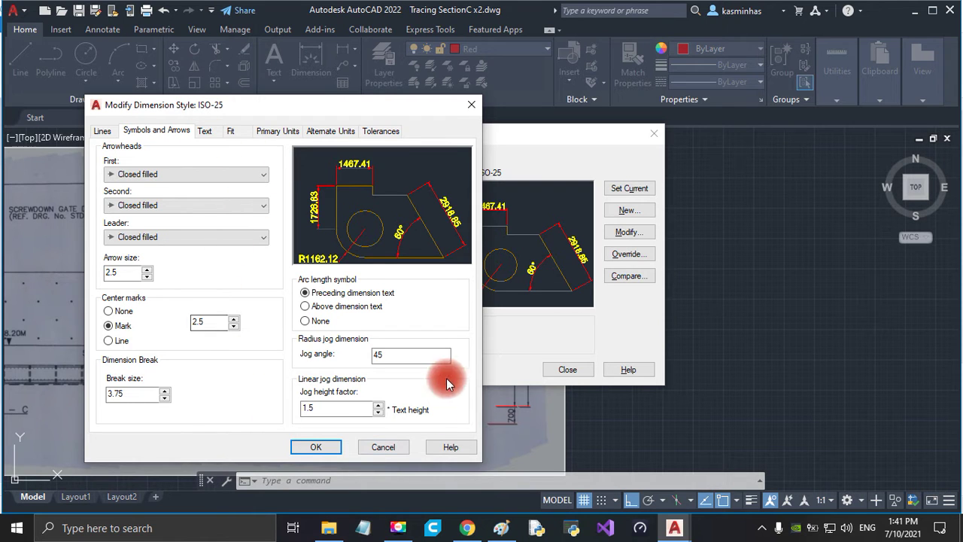
left_click(206, 131)
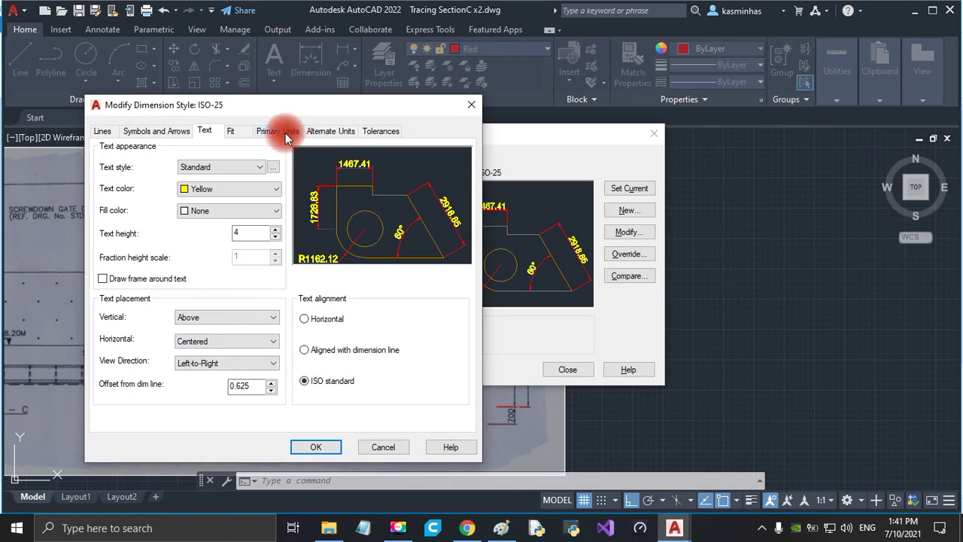
left_click(242, 131)
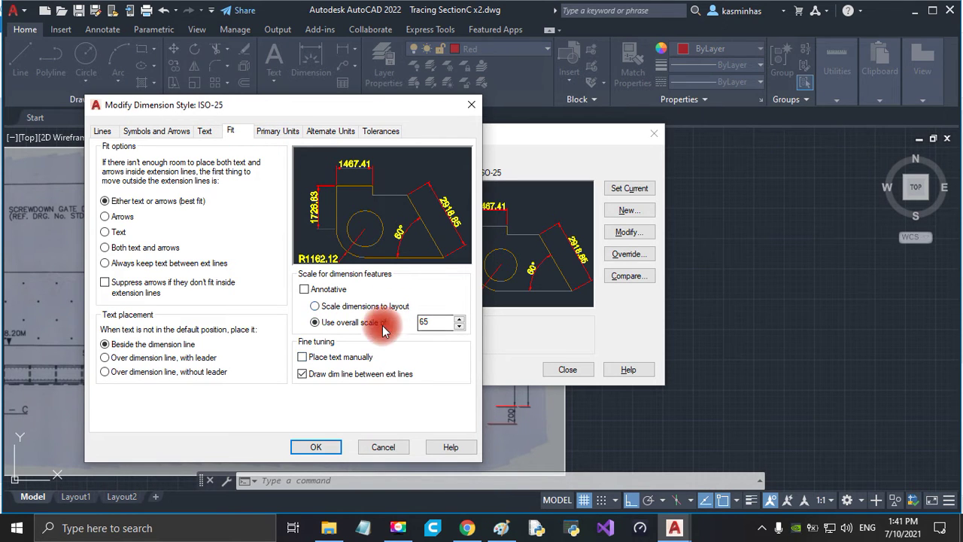
Set the ISO-25 style's linear precision to 0.00 and its angular precision to 0, and accept the style settings
left_click(289, 133)
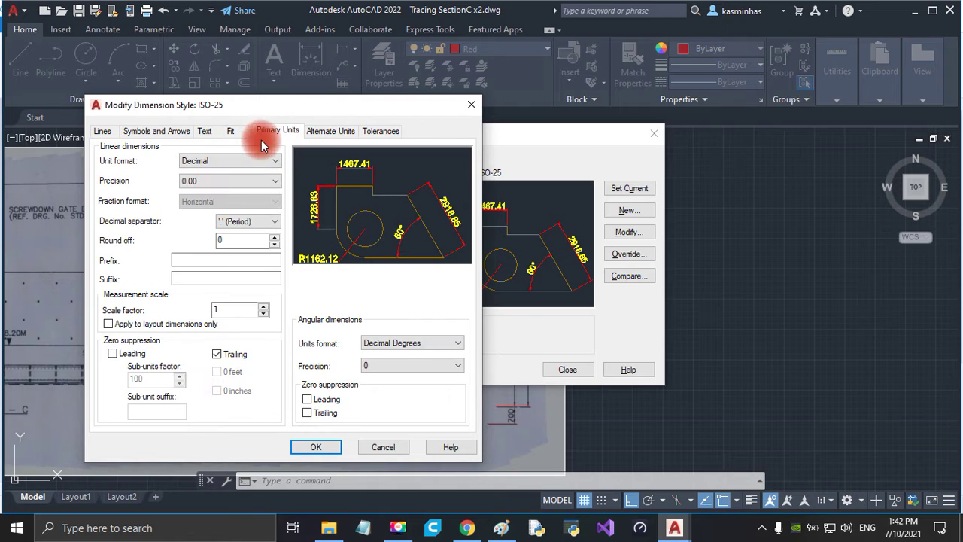
left_click(199, 184)
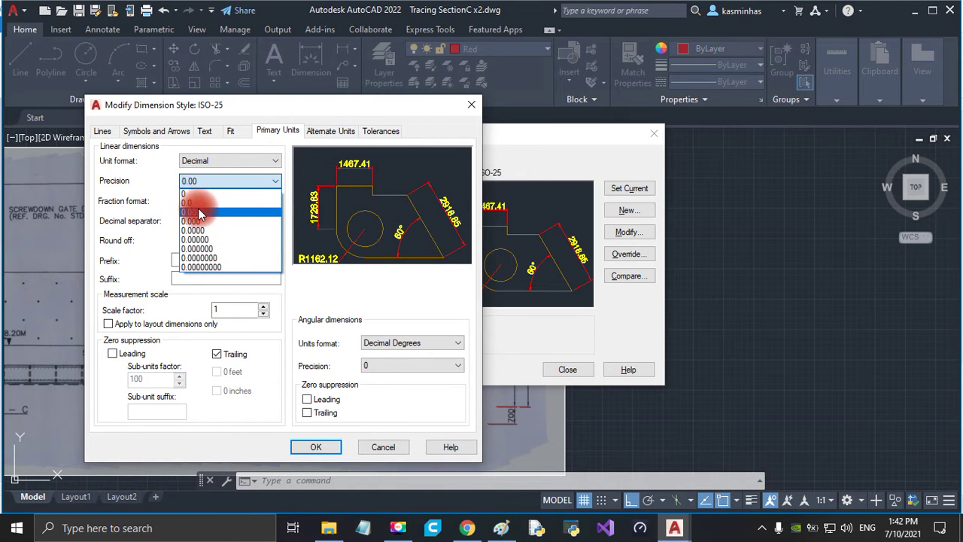
left_click(201, 213)
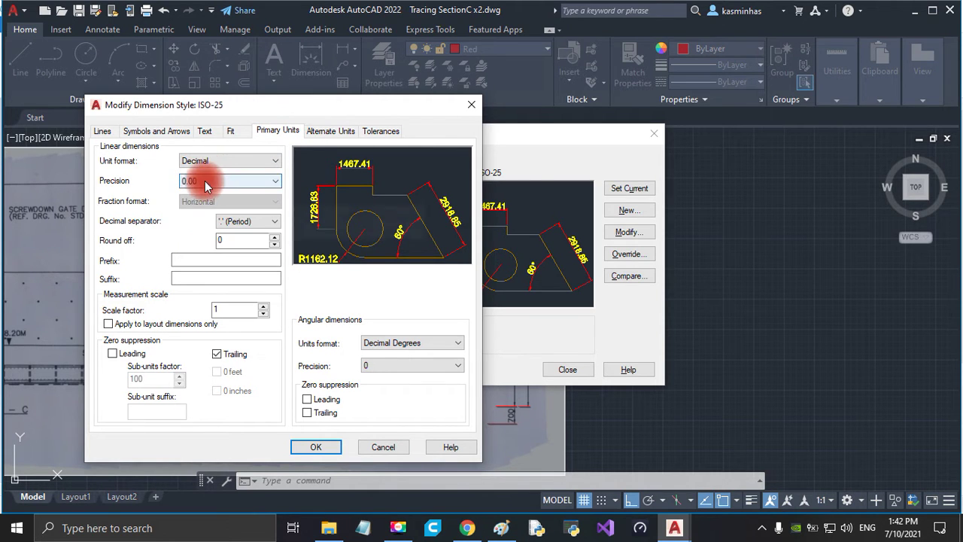
left_click(376, 367)
left_click(377, 376)
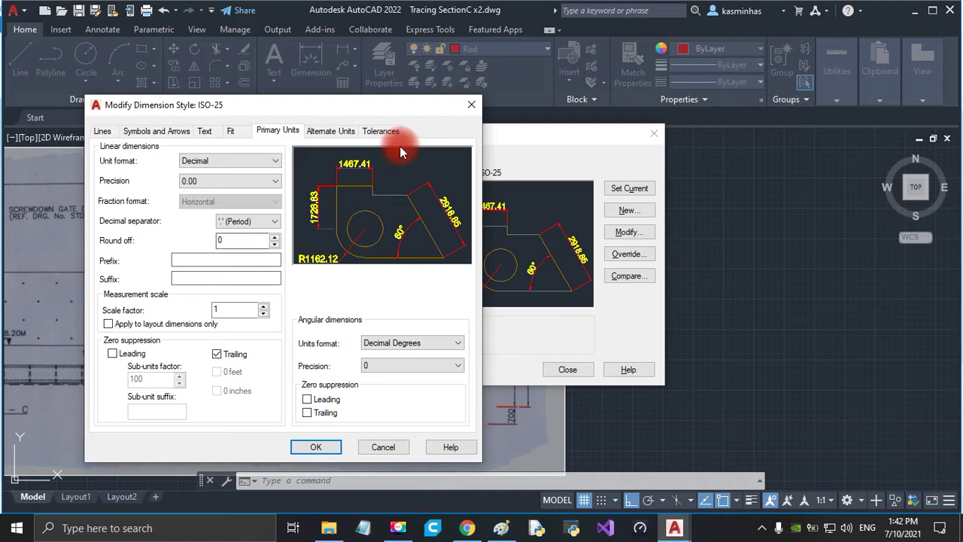
left_click(328, 447)
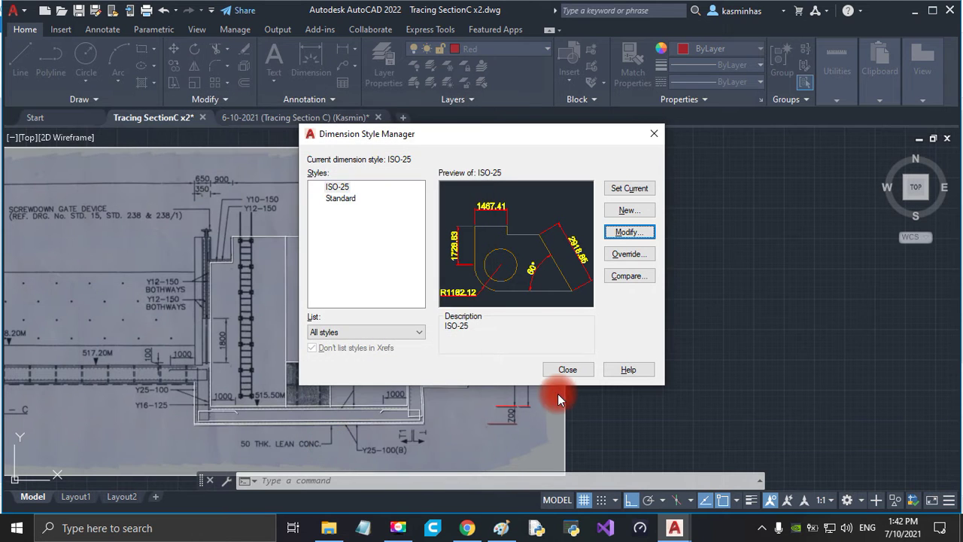
left_click(560, 369)
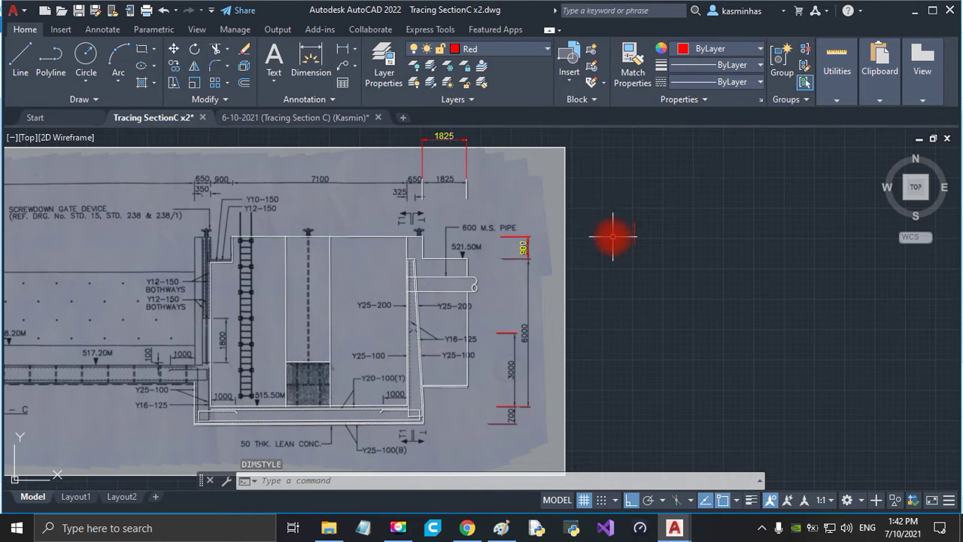
middle_click_drag(643, 216, 567, 235)
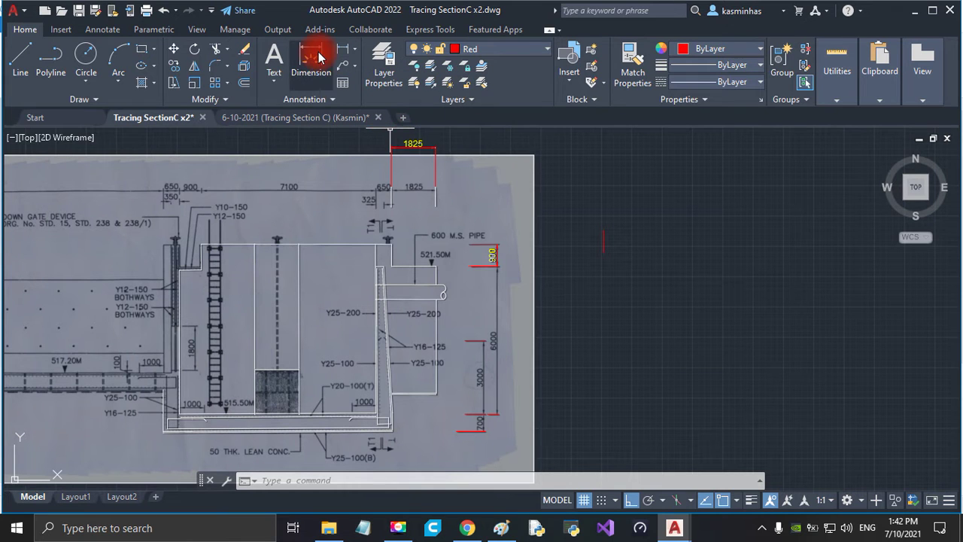
left_click(354, 50)
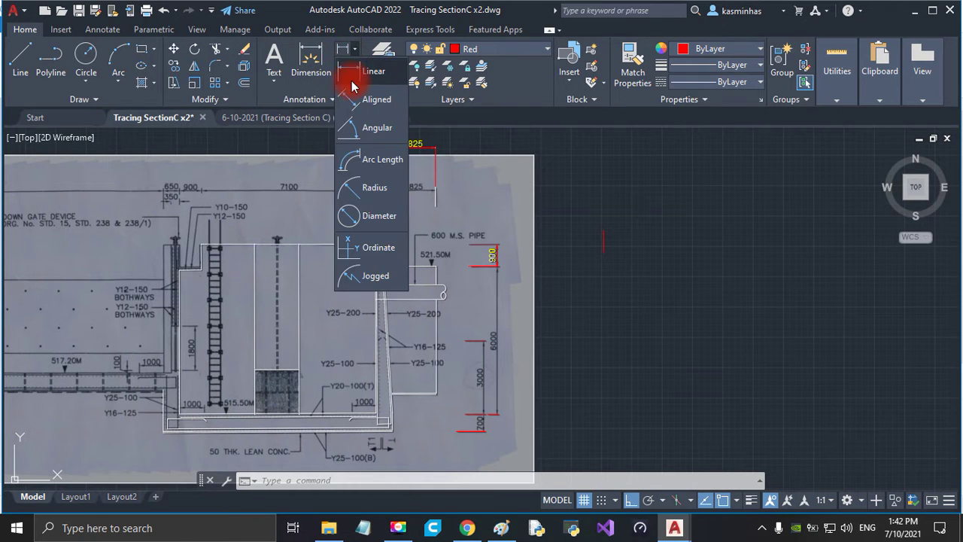
left_click(360, 73)
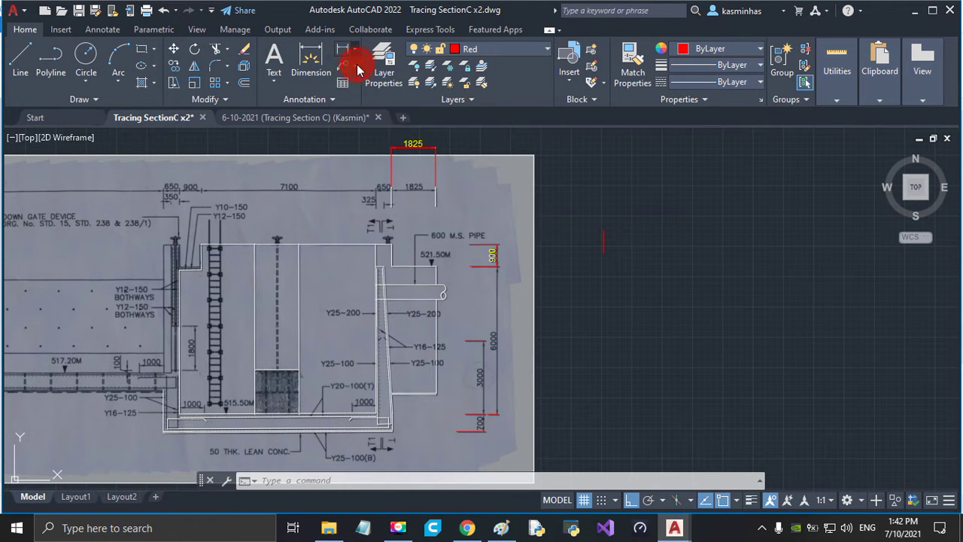
Add a vertical dimension of 6000 running down from the lower end of the 900 dimension, with its dimension line over the scanned one
left_click(309, 53)
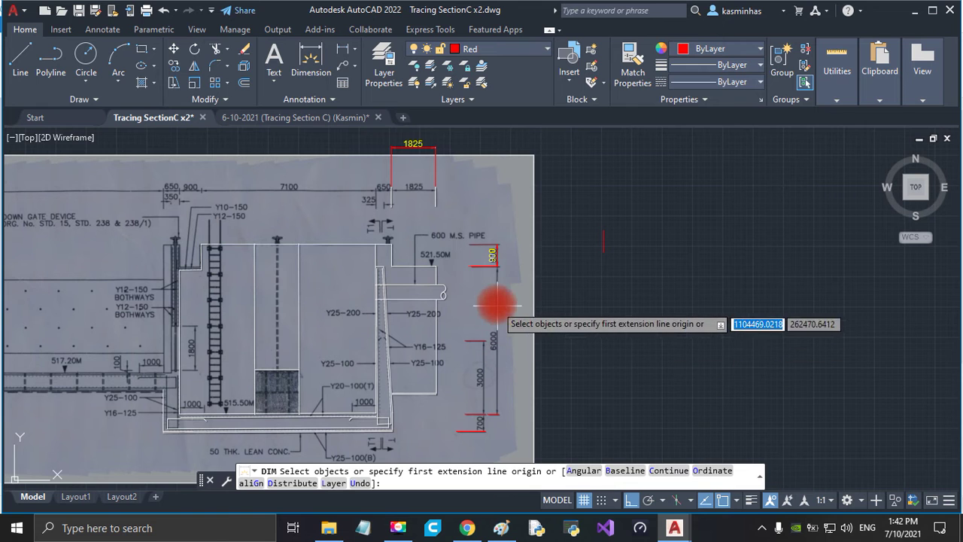
scroll(501, 266, "up", 5)
scroll(506, 263, "up", 1)
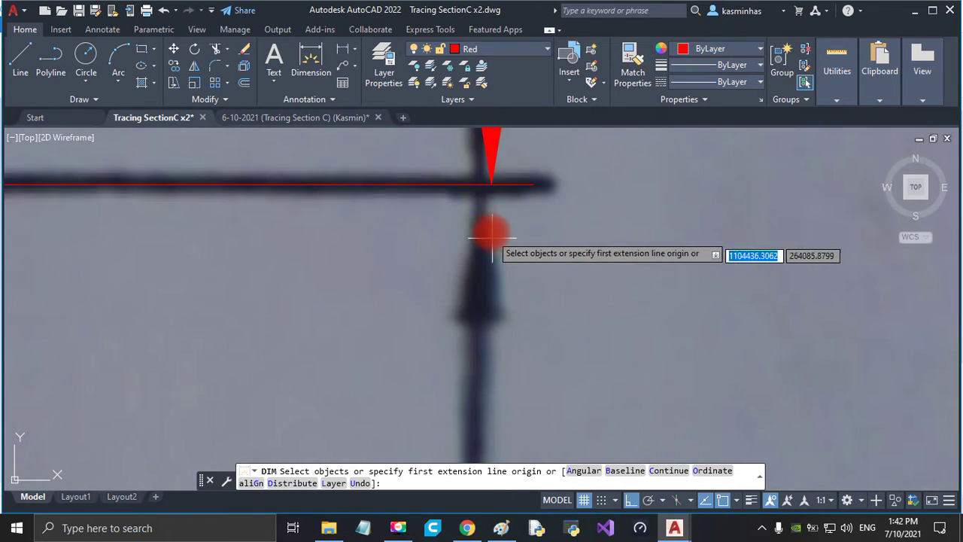
left_click(481, 190)
scroll(490, 346, "down", 6)
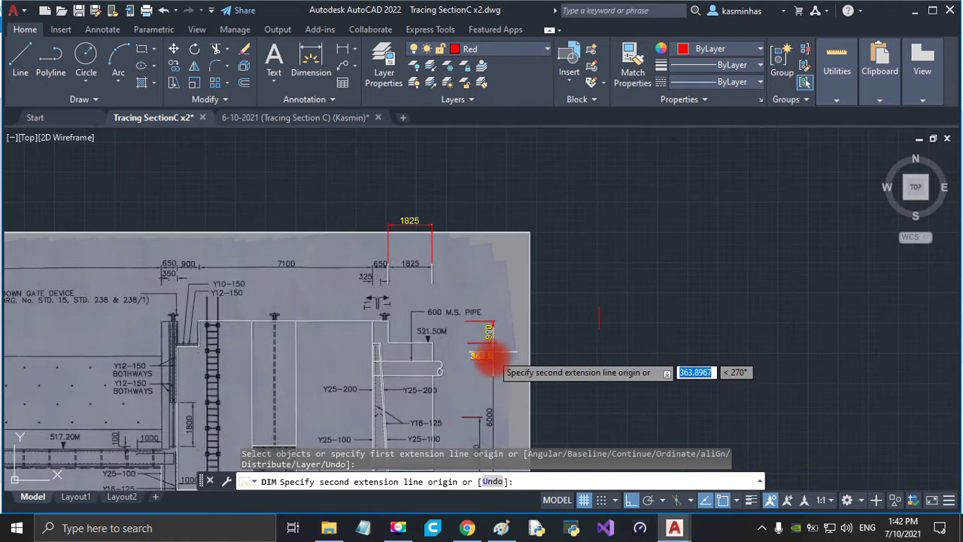
scroll(493, 350, "up", 6)
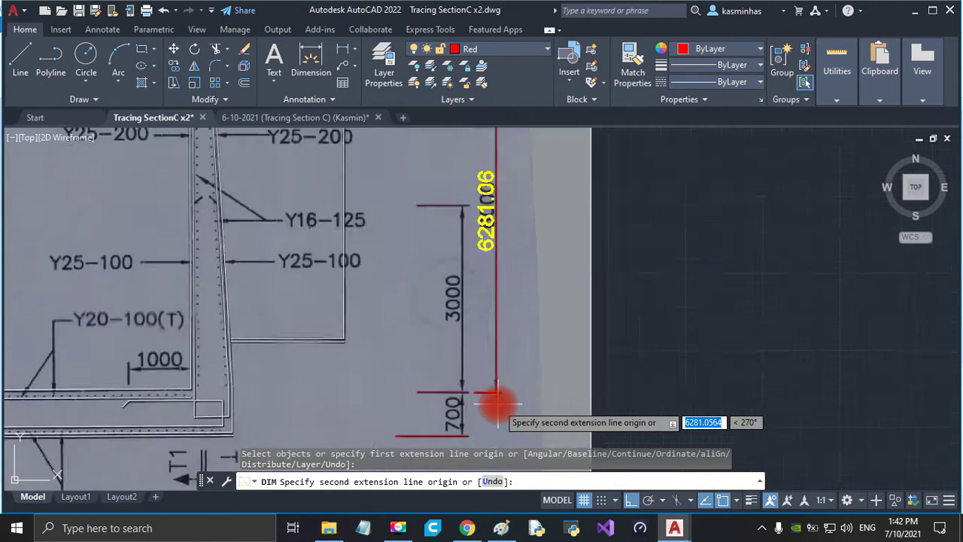
scroll(497, 402, "up", 4)
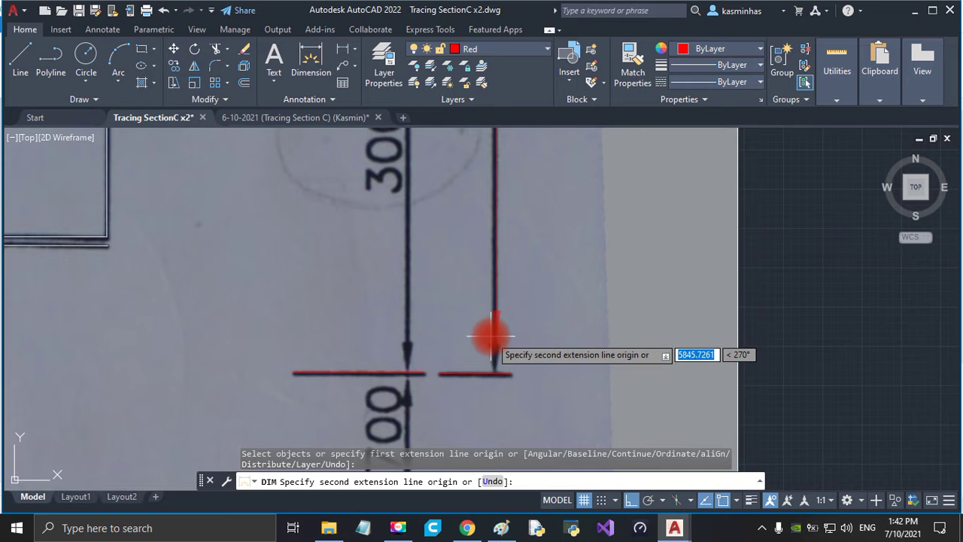
scroll(490, 332, "down", 5)
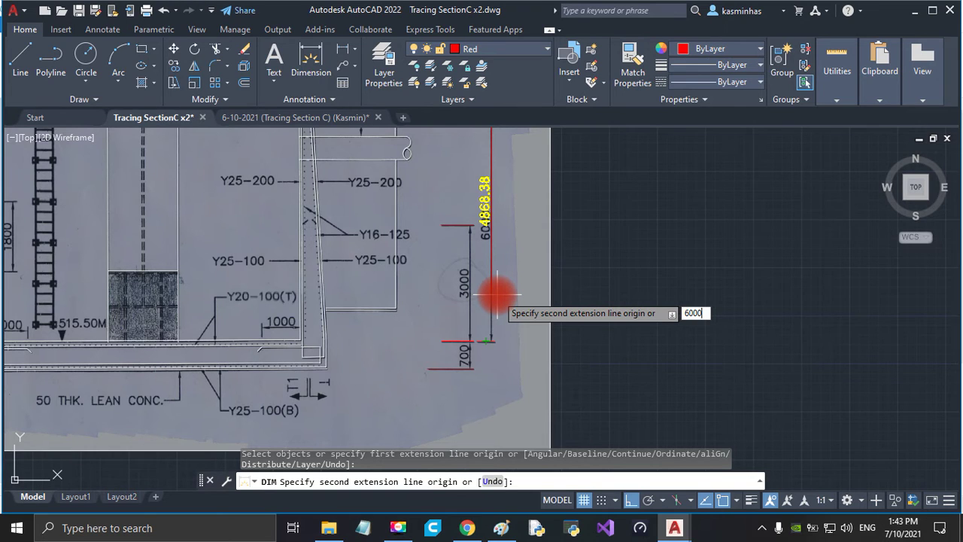
key("Return")
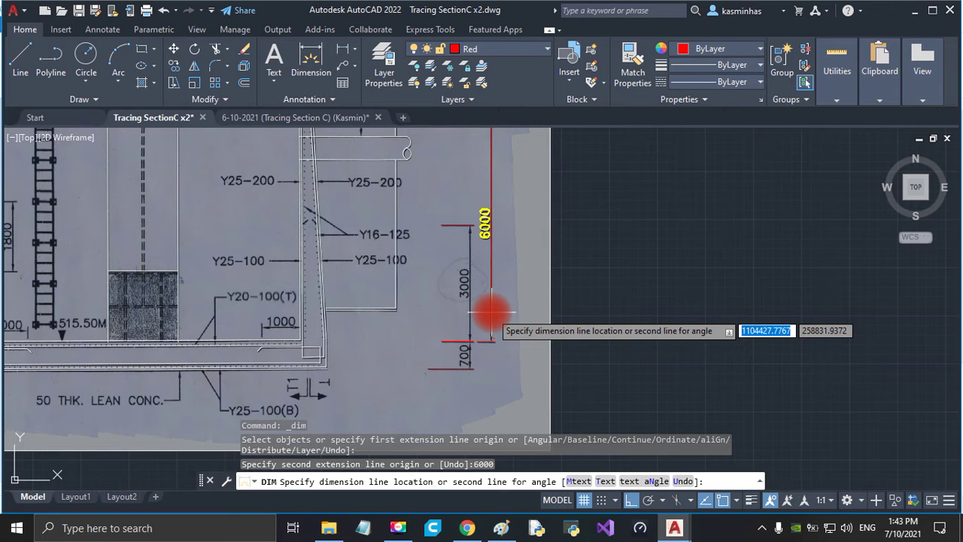
left_click(490, 311)
scroll(490, 216, "up", 1)
scroll(494, 200, "down", 3)
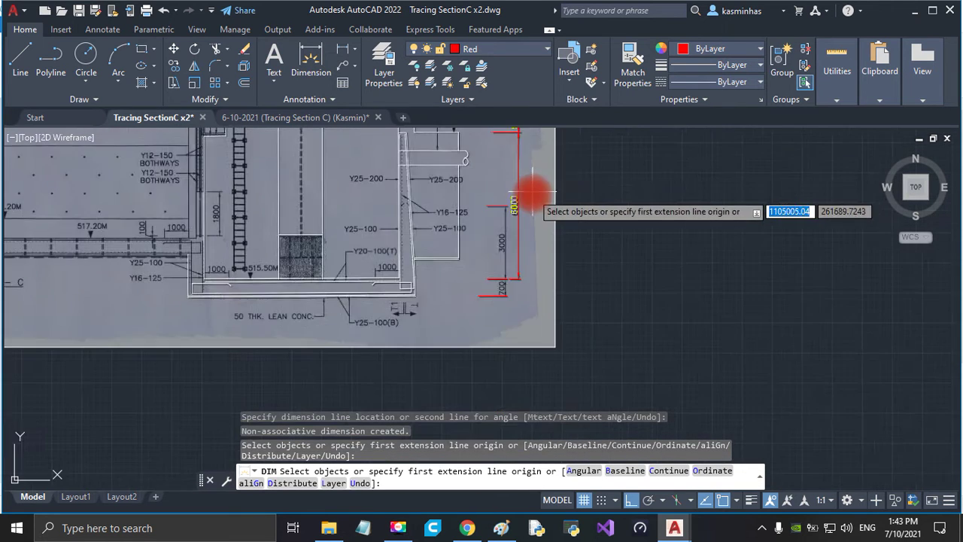
scroll(532, 197, "up", 4)
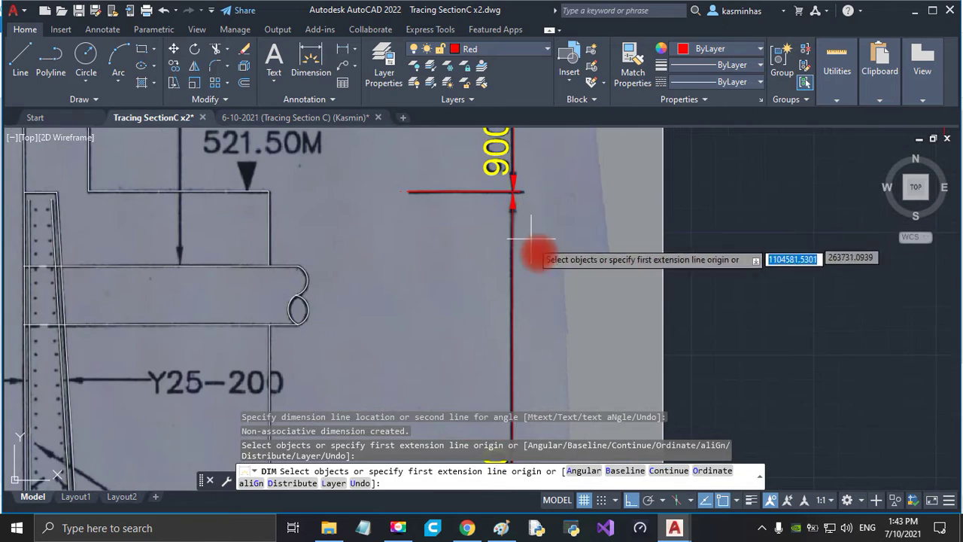
scroll(534, 248, "down", 5)
scroll(527, 215, "up", 5)
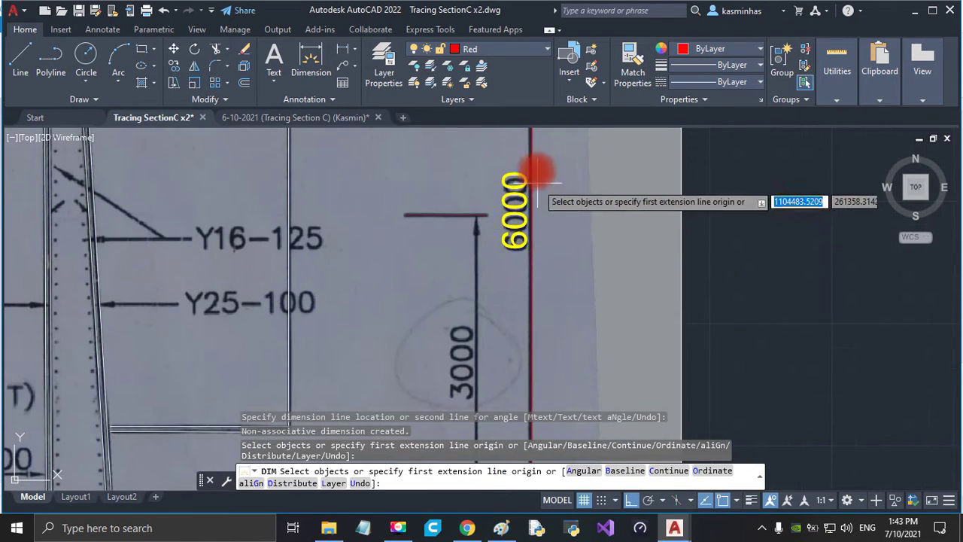
scroll(537, 182, "down", 5)
scroll(572, 217, "up", 2)
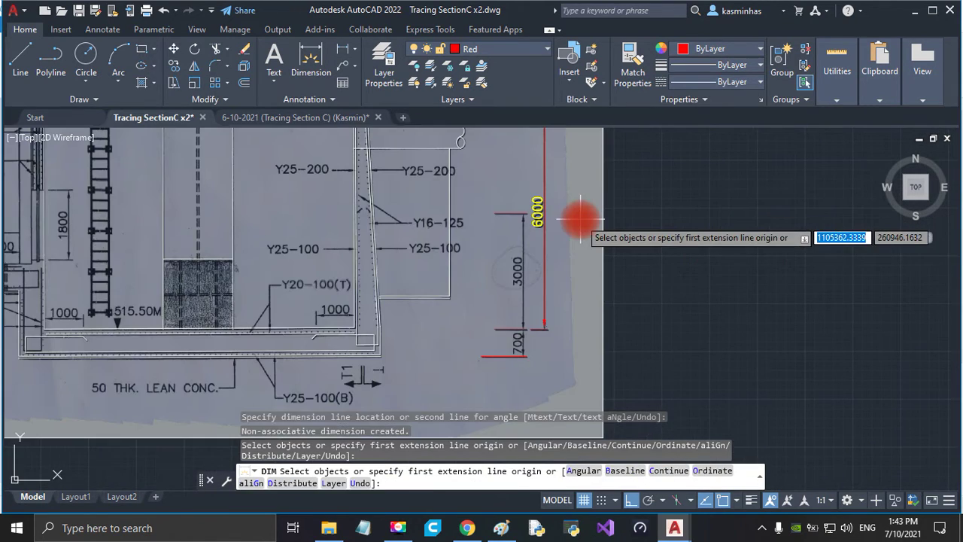
key("Escape")
middle_click_drag(428, 347, 454, 306)
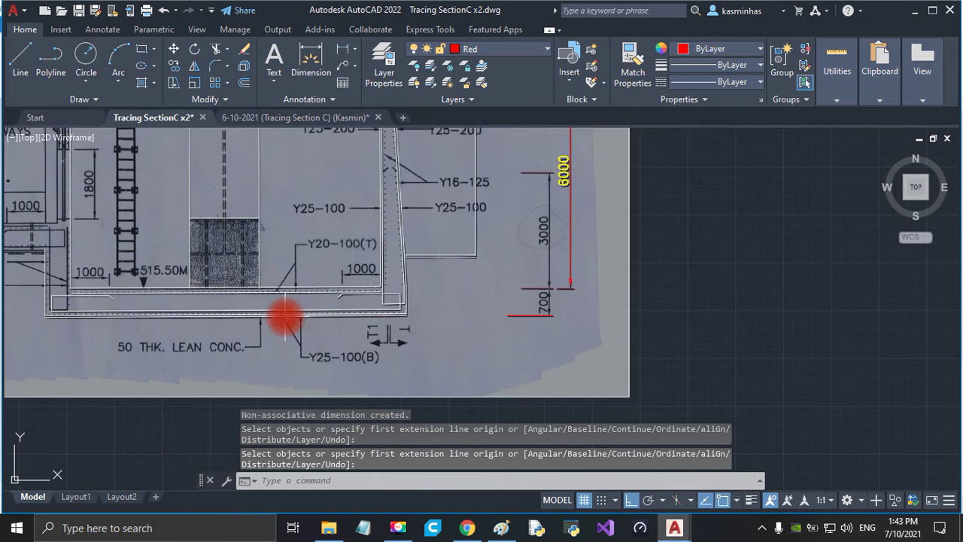
middle_click_drag(288, 316, 311, 309)
middle_click_drag(456, 263, 456, 405)
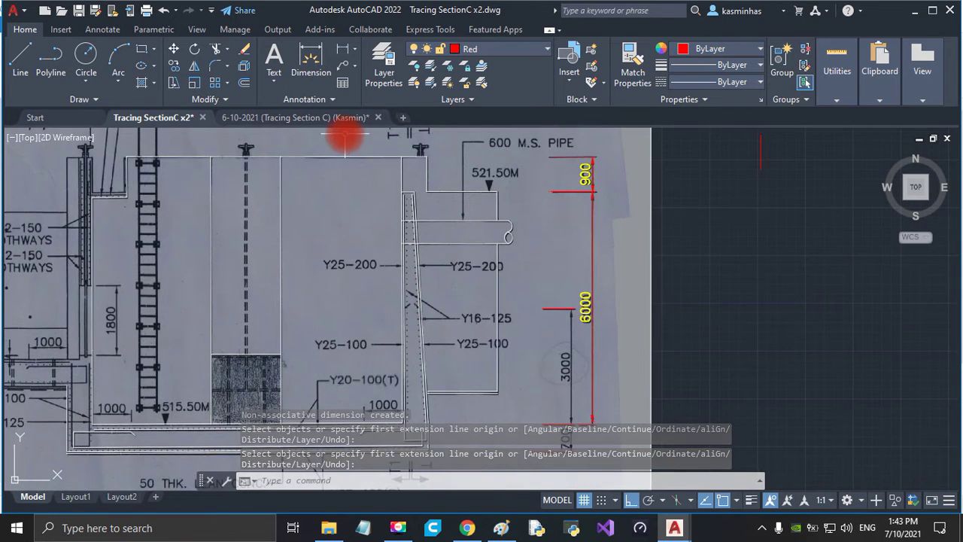
middle_click_drag(345, 138, 370, 242)
scroll(364, 255, "up", 2)
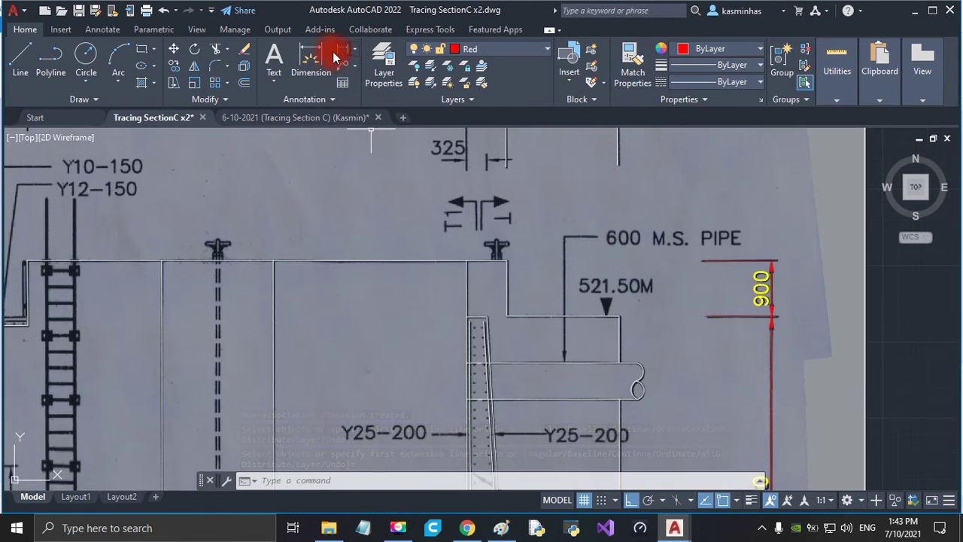
scroll(645, 343, "down", 2)
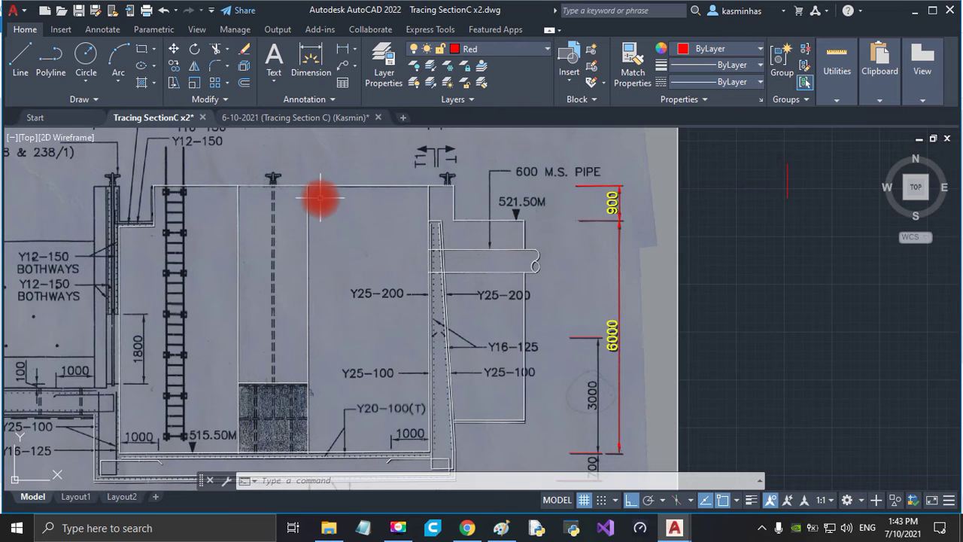
Add a trial horizontal dimension between the two vertical lines around the central gate, and erase it
scroll(353, 241, "down", 2)
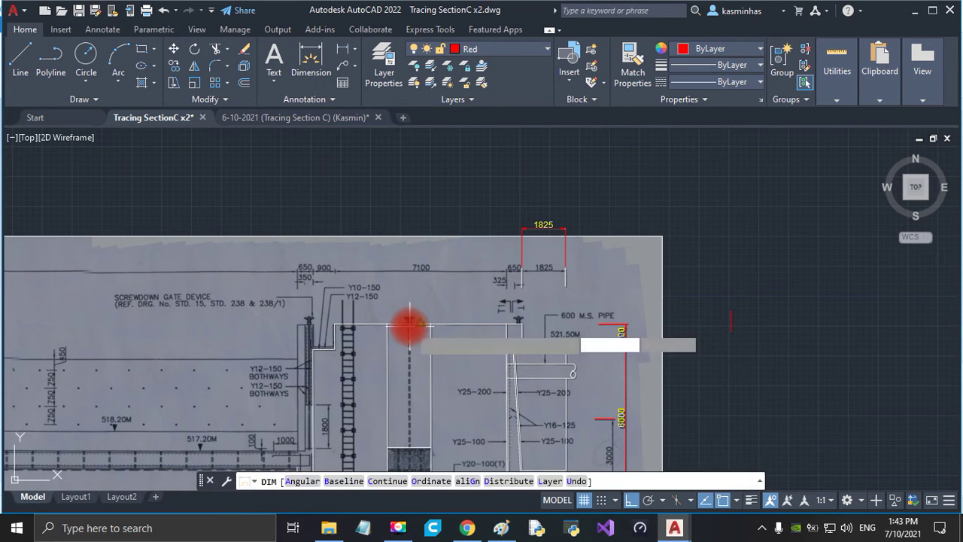
scroll(411, 322, "up", 4)
left_click(462, 323)
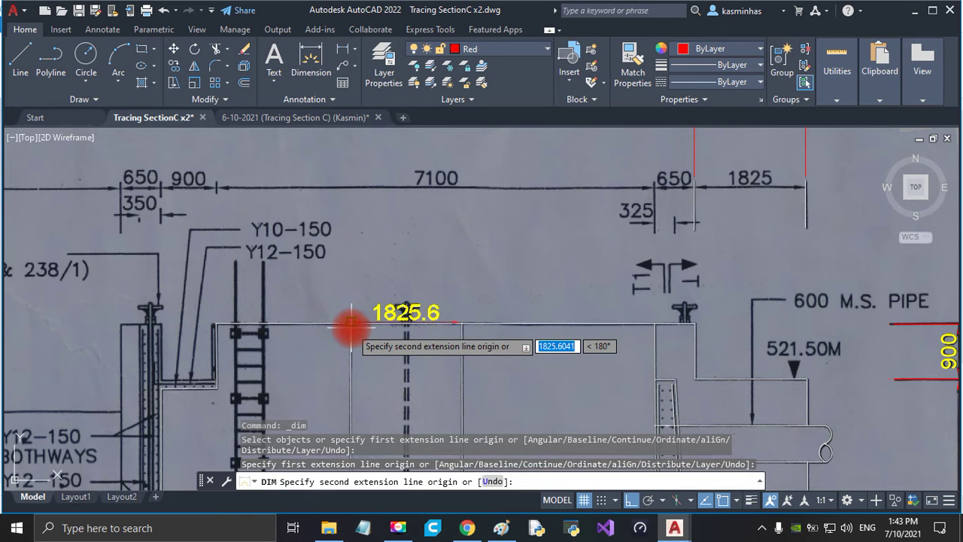
left_click(350, 325)
left_click(416, 260)
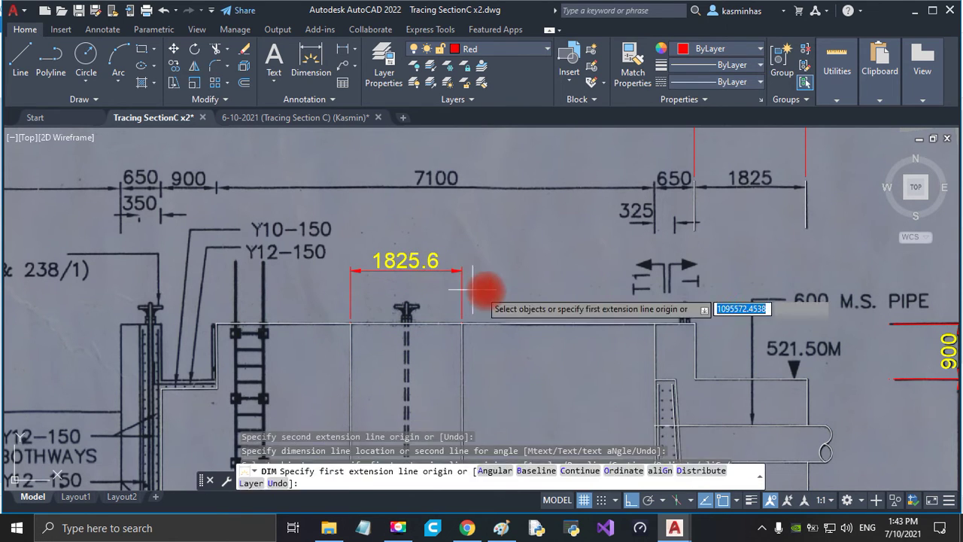
left_click(501, 245)
left_click(383, 270)
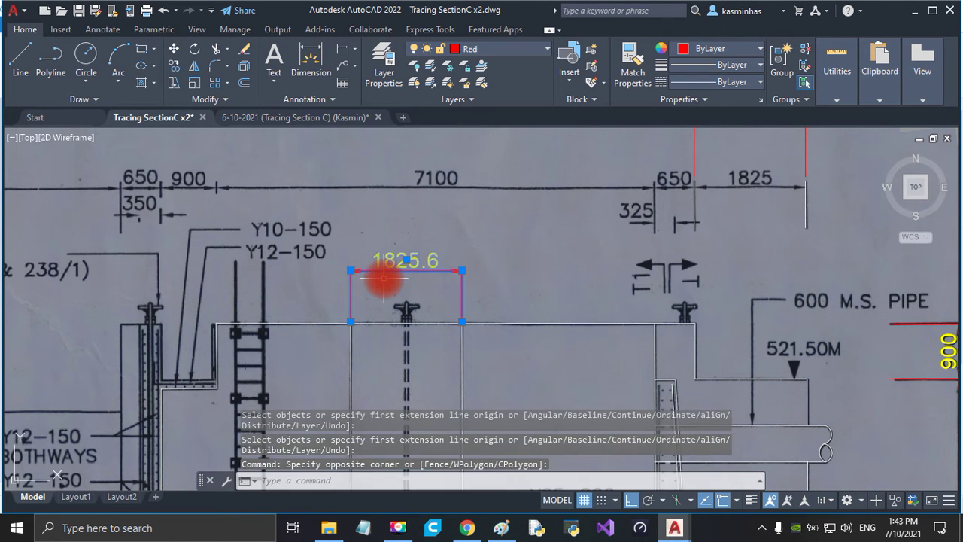
key("Delete")
Add a horizontal dimension of 7100 from the scanned 650/7100 tick towards the 900 mark, with its dimension line over the scanned one
scroll(380, 276, "down", 4)
middle_click_drag(594, 344, 507, 245)
left_click(539, 343)
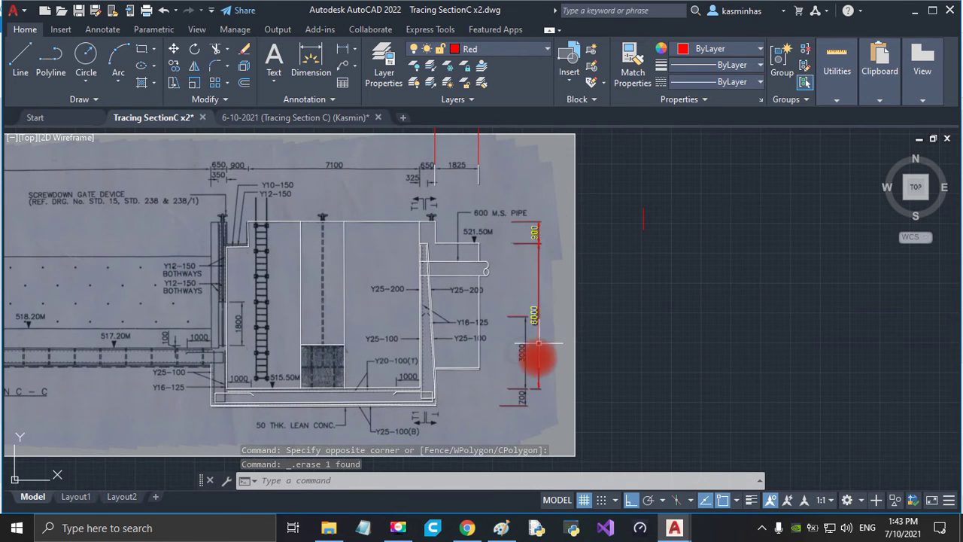
middle_click_drag(418, 415, 440, 447)
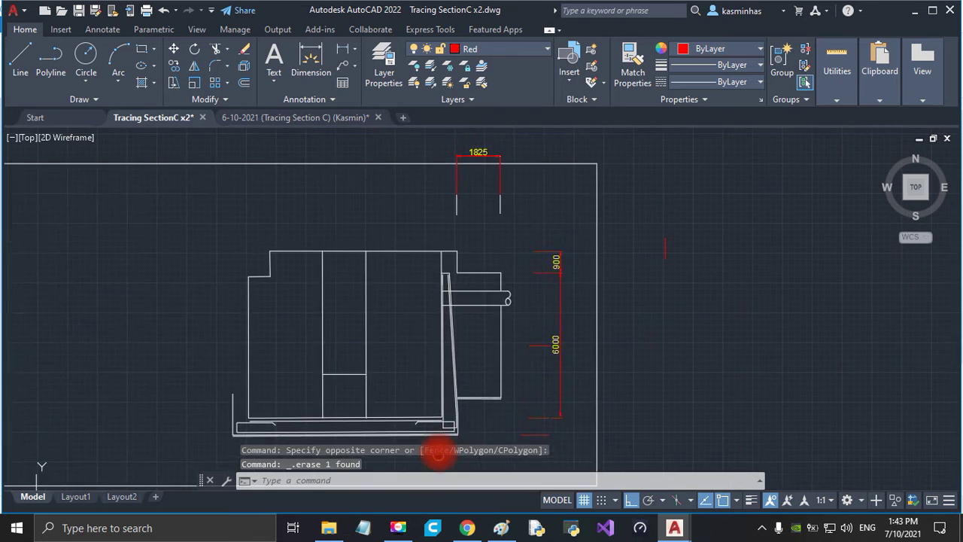
scroll(313, 133, "up", 2)
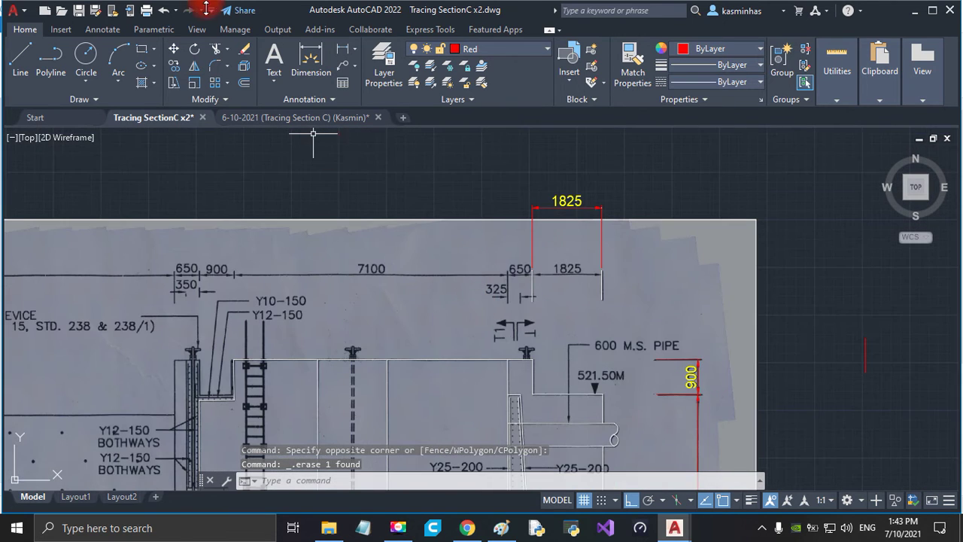
left_click(297, 55)
scroll(497, 272, "up", 5)
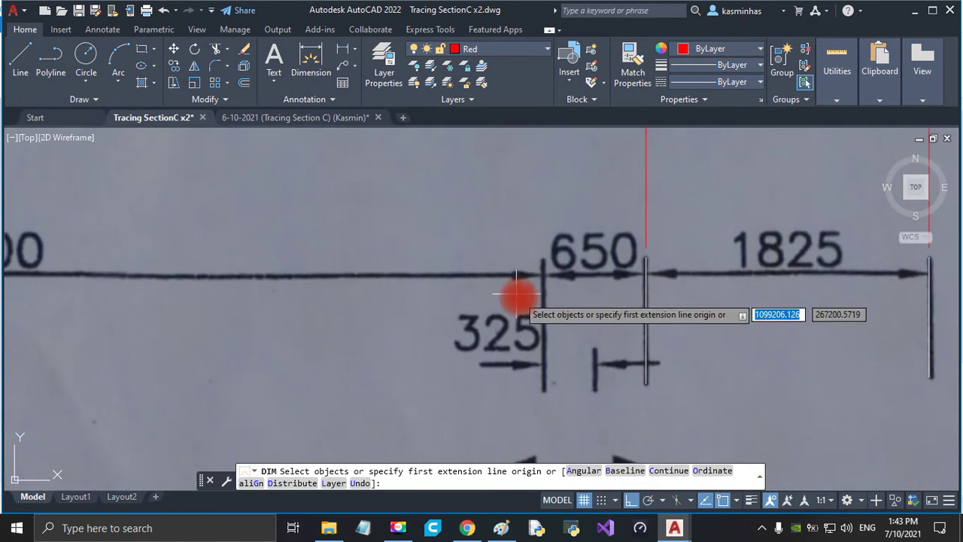
middle_click_drag(522, 301, 542, 277)
left_click(542, 277)
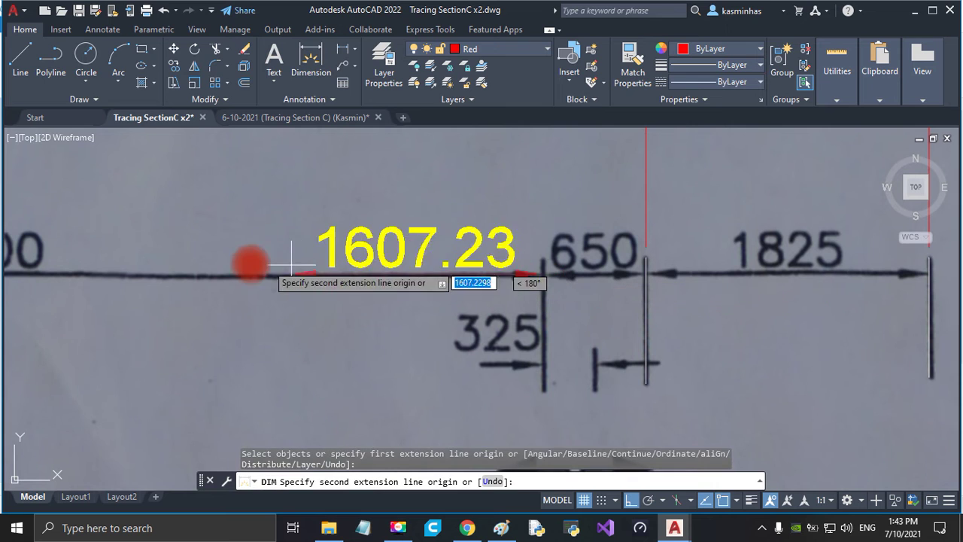
scroll(169, 259, "down", 3)
middle_click_drag(165, 260, 349, 270)
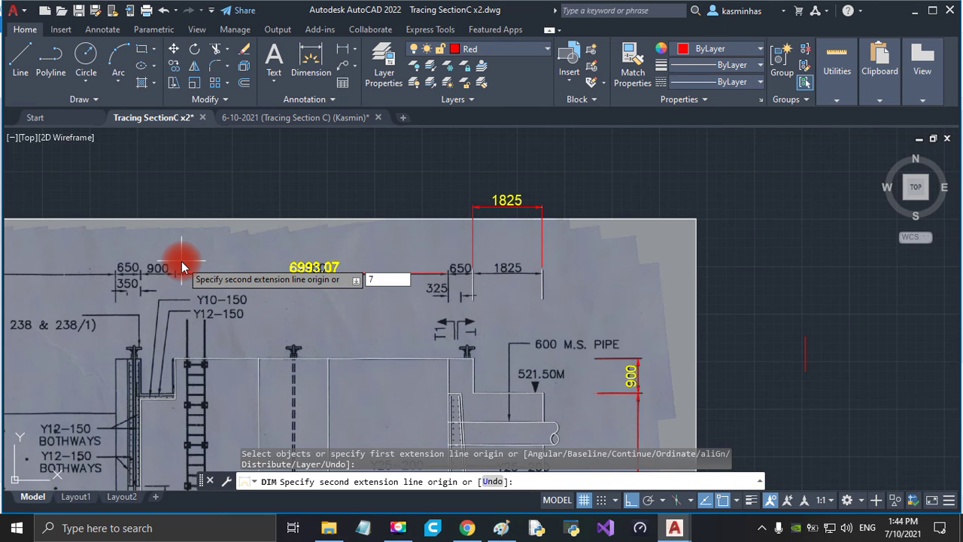
key("Return")
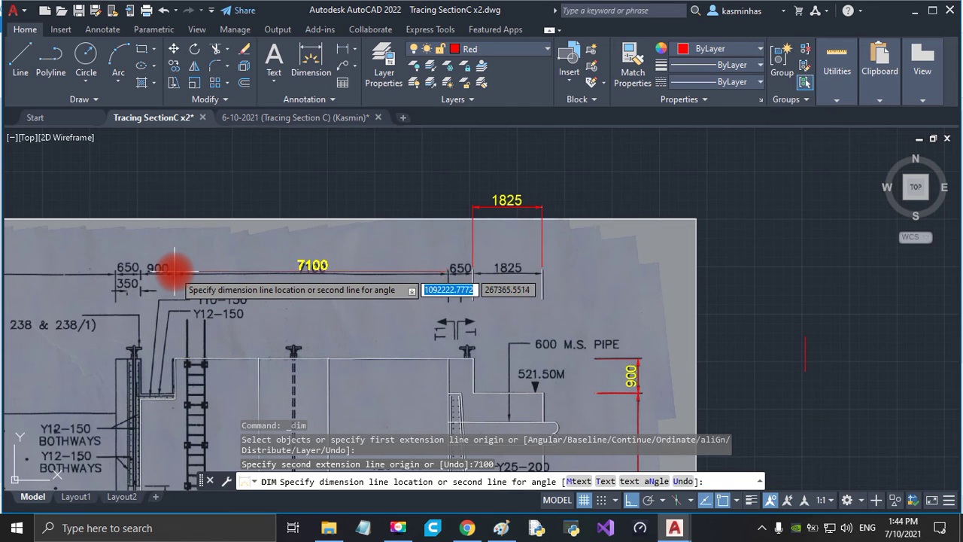
left_click(169, 273)
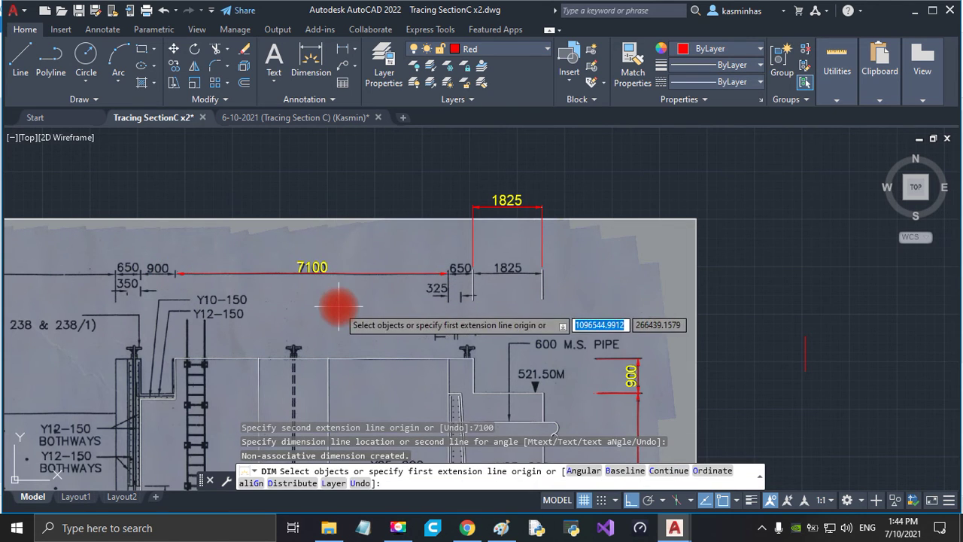